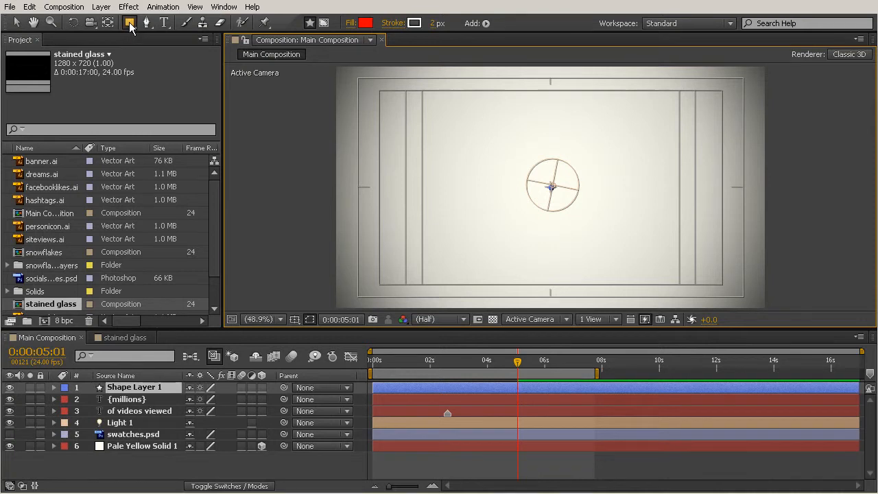
# Draw a perfect circle outward from the centre of the frame on Shape Layer 1 with the Ellipse Tool
pyautogui.click(131, 25)
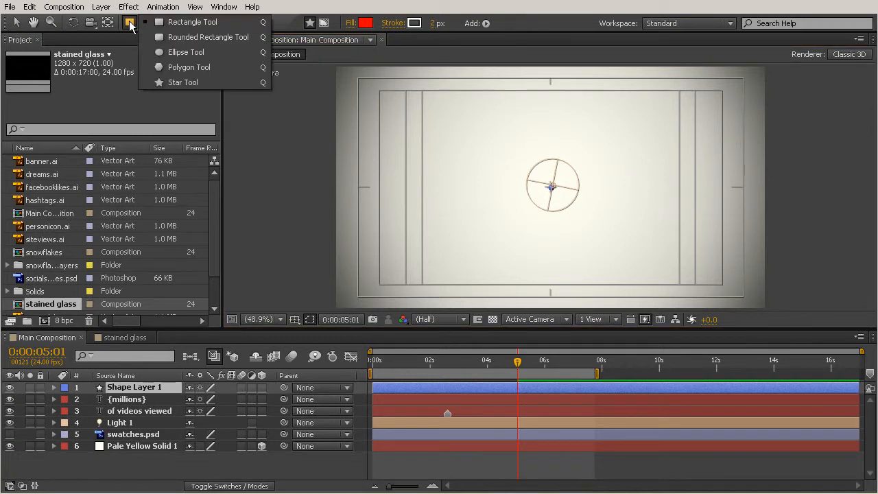
pyautogui.click(183, 55)
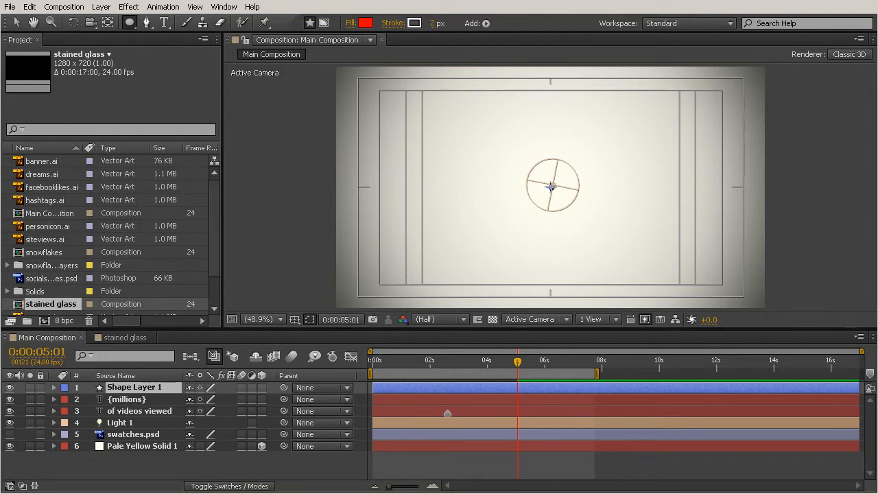
pyautogui.moveTo(550, 186)
pyautogui.mouseDown()
pyautogui.moveTo(633, 146)
pyautogui.moveTo(662, 103)
pyautogui.moveTo(450, 247)
pyautogui.moveTo(651, 127)
pyautogui.moveTo(666, 99)
pyautogui.moveTo(521, 192)
pyautogui.moveTo(612, 138)
pyautogui.moveTo(556, 190)
pyautogui.moveTo(687, 128)
pyautogui.moveTo(583, 199)
pyautogui.moveTo(672, 147)
pyautogui.moveTo(572, 167)
pyautogui.moveTo(576, 206)
pyautogui.moveTo(659, 291)
pyautogui.moveTo(570, 206)
pyautogui.moveTo(598, 183)
pyautogui.moveTo(694, 199)
pyautogui.moveTo(676, 160)
pyautogui.moveTo(580, 180)
pyautogui.moveTo(683, 170)
pyautogui.moveTo(762, 199)
pyautogui.moveTo(561, 180)
pyautogui.moveTo(623, 148)
pyautogui.mouseUp()
pyautogui.press('shift')
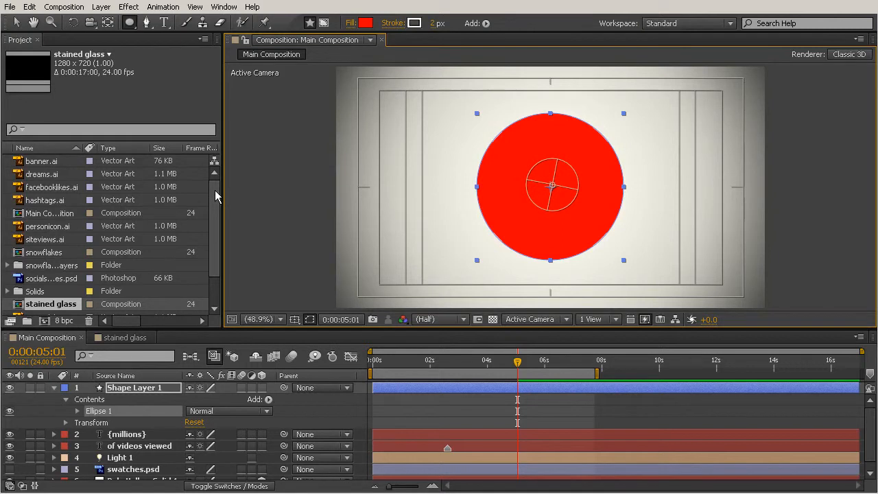
# Show the swatches.psd layer and set the circle's fill to its cyan swatch by sampling it
pyautogui.click(9, 469)
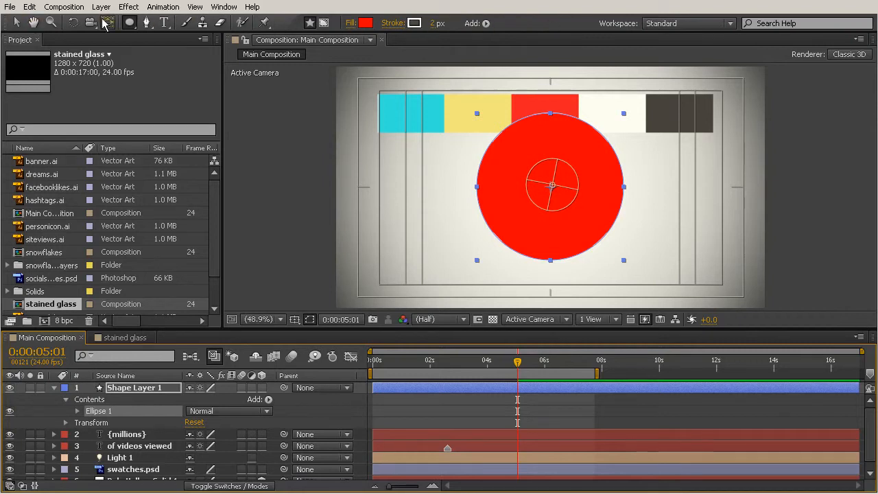
pyautogui.click(366, 24)
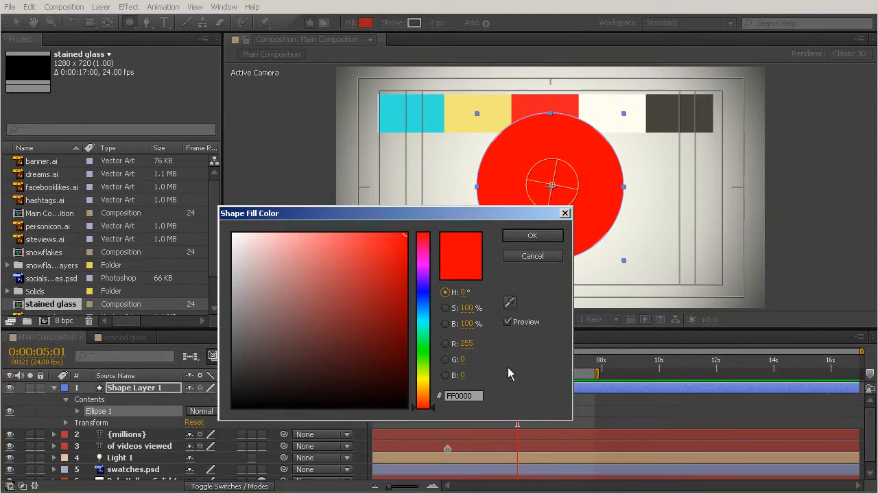
pyautogui.click(510, 302)
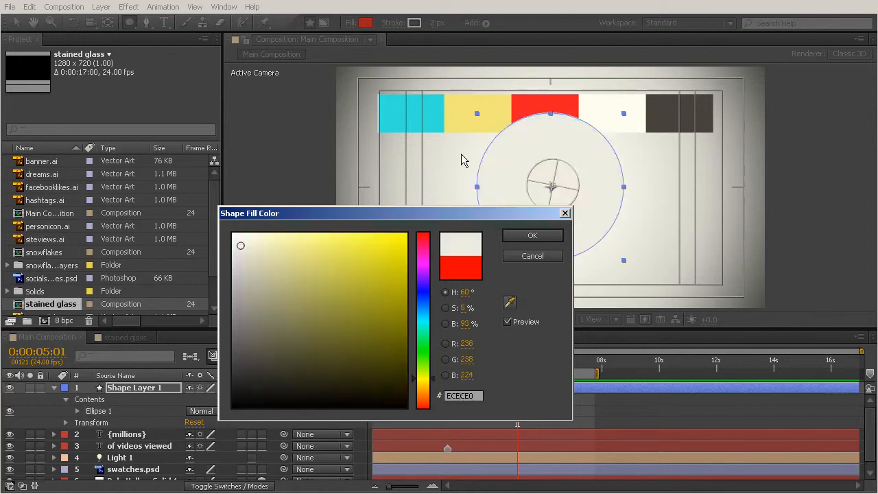
pyautogui.click(415, 112)
pyautogui.click(533, 236)
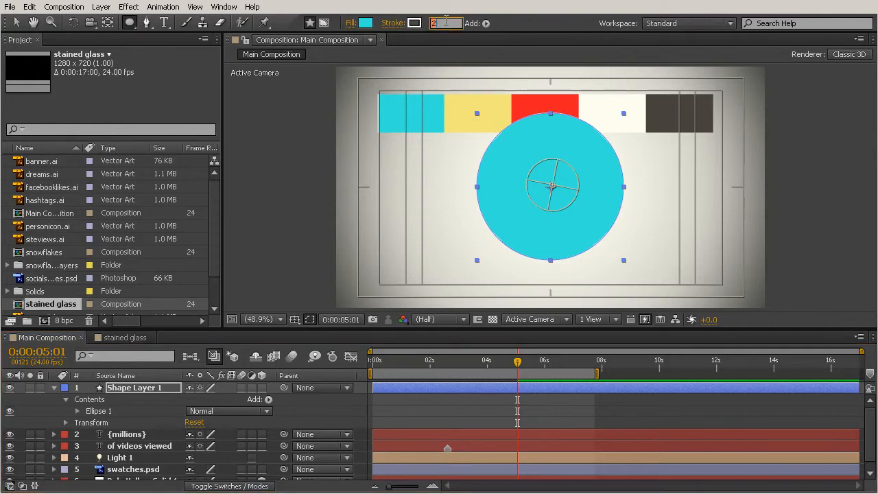
# Set the circle's stroke width to 10 px
pyautogui.moveTo(435, 23); pyautogui.dragTo(438, 25)
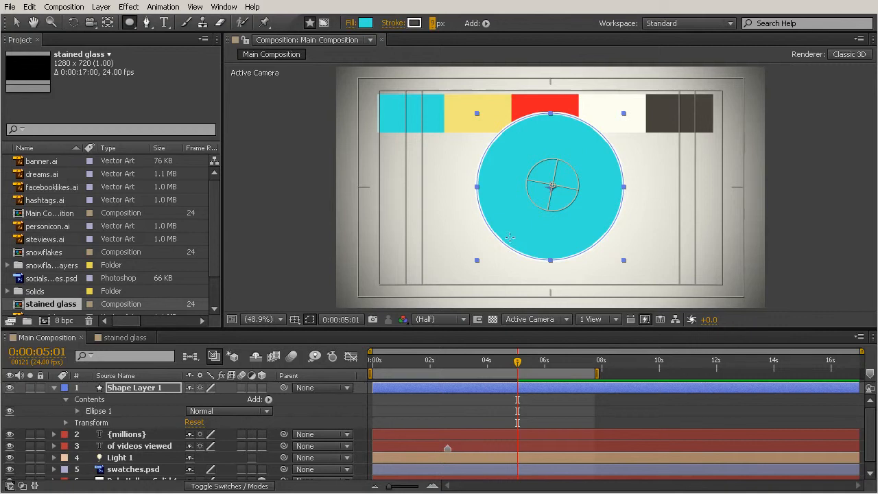
pyautogui.click(432, 23)
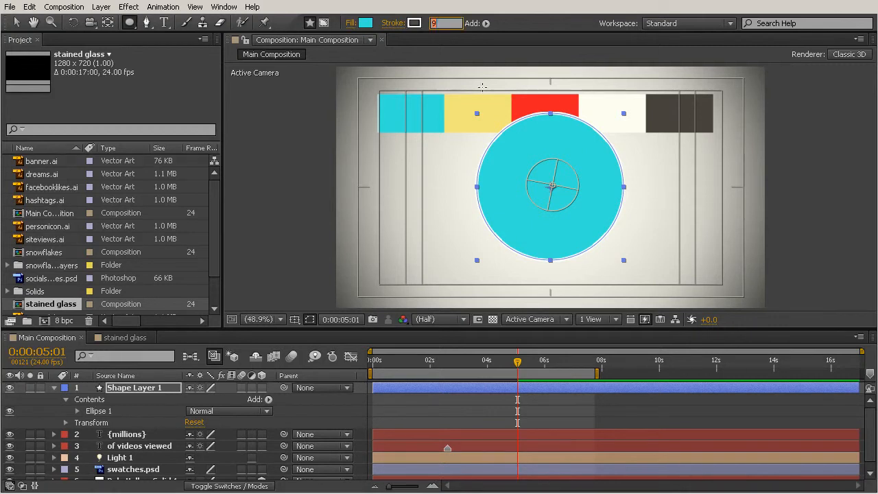
pyautogui.write('10')
pyautogui.press('Return')
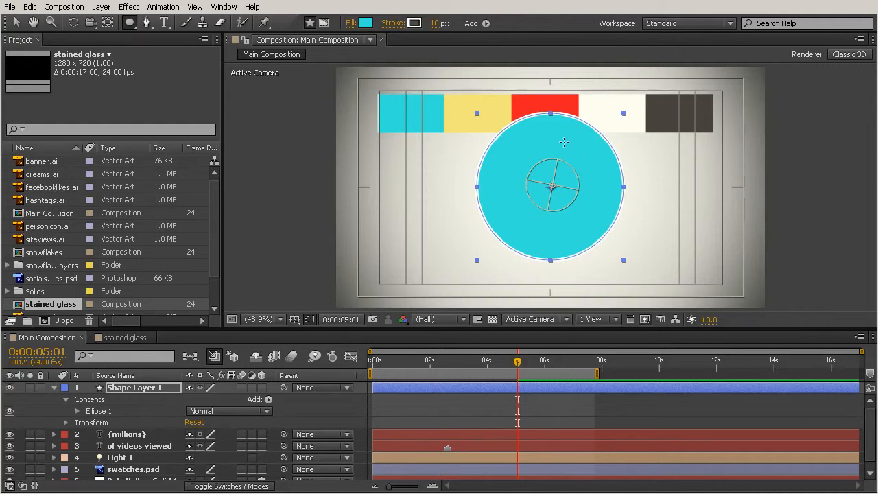
# Set the circle's stroke to a darker shade of its cyan fill, 25A09A, and deselect the layer
pyautogui.click(416, 22)
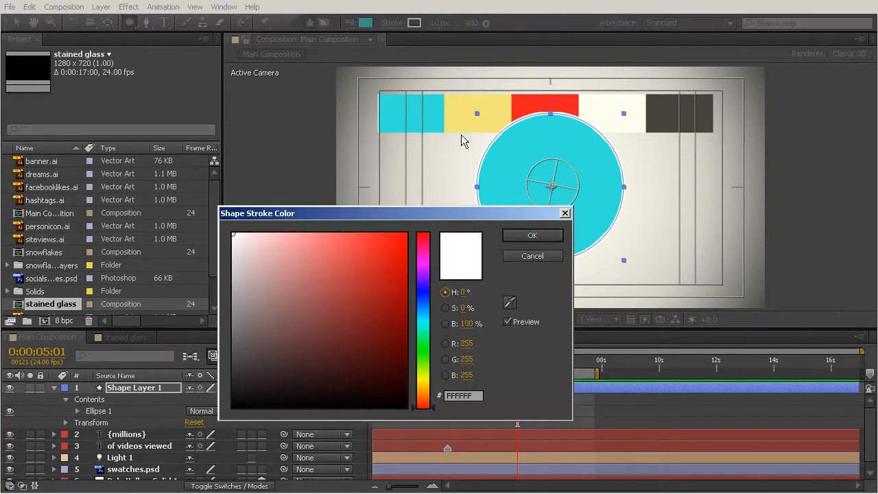
pyautogui.click(509, 303)
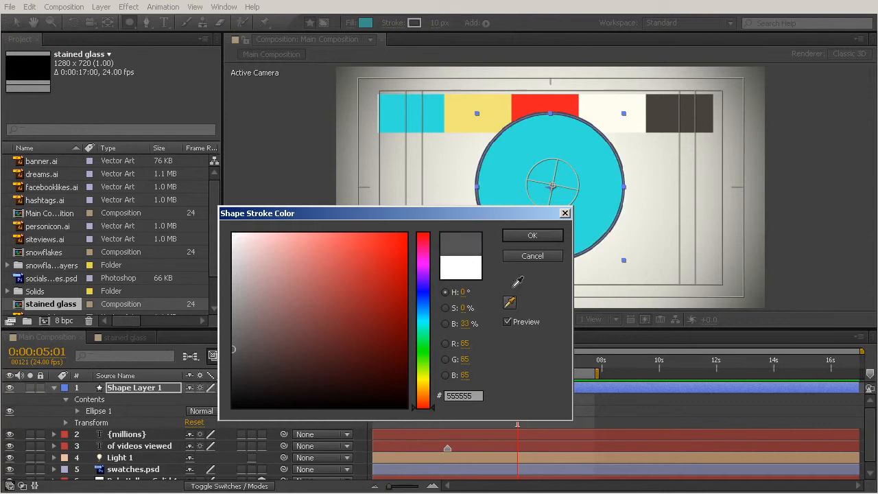
pyautogui.click(518, 152)
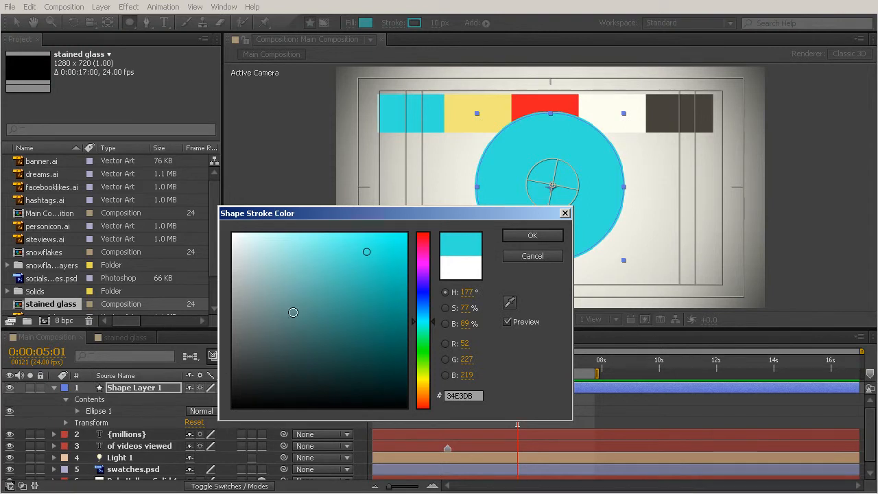
pyautogui.click(366, 297)
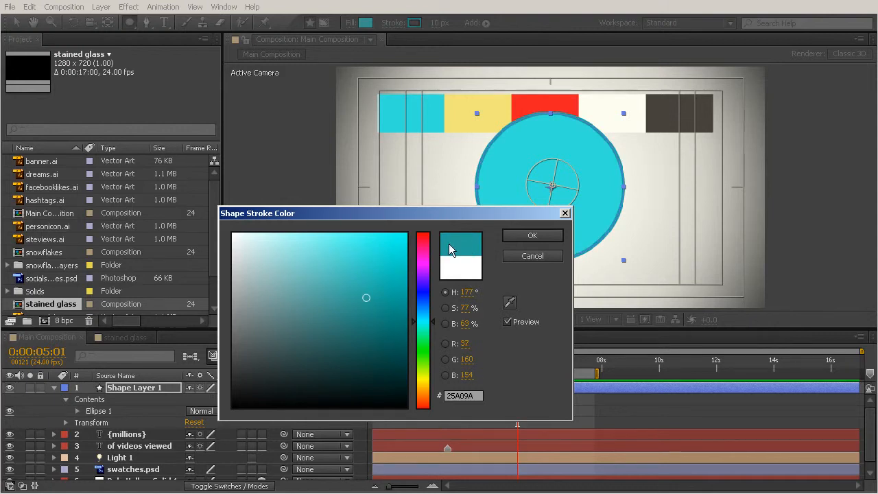
pyautogui.click(530, 234)
pyautogui.click(17, 23)
pyautogui.click(280, 118)
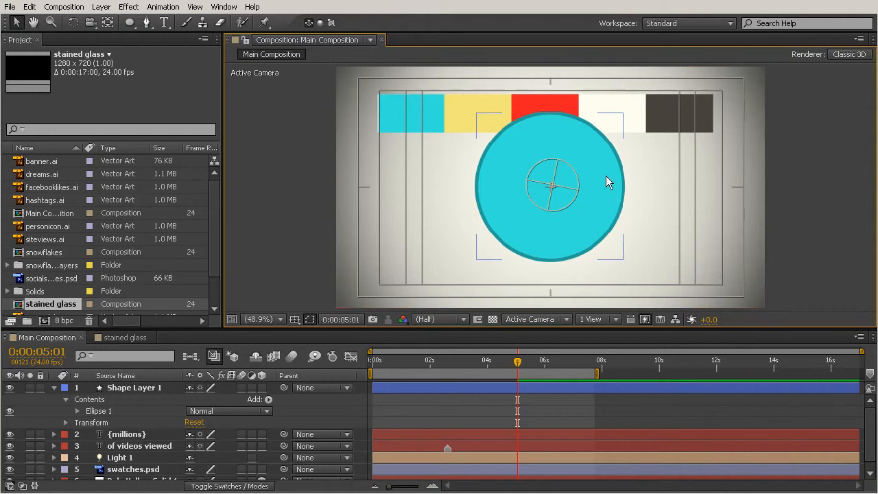
# Move the circle down and to the right of the frame's centre and examine its stroke up close
pyautogui.moveTo(617, 217); pyautogui.dragTo(721, 227)
pyautogui.click(778, 214)
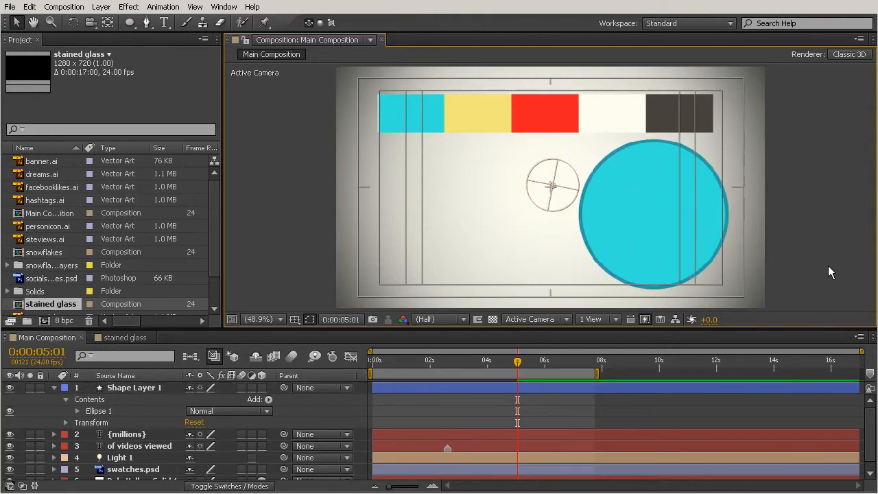
pyautogui.press('.')
pyautogui.press('.')
pyautogui.press(',')
pyautogui.moveTo(653, 330); pyautogui.dragTo(654, 408)
pyautogui.press('.')
pyautogui.press('h')
pyautogui.moveTo(764, 283); pyautogui.dragTo(541, 233)
pyautogui.press('v')
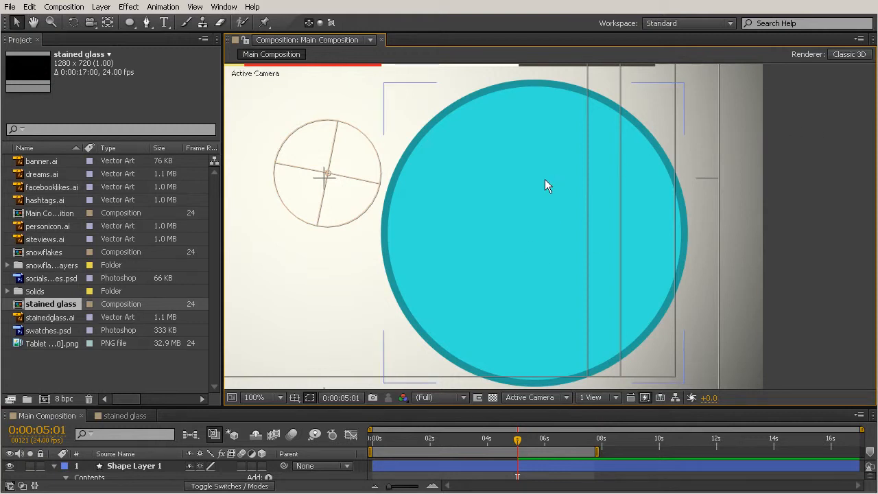
# Scale the circle proportionally to slightly larger than first drawn and centre it in the composition
pyautogui.press(',')
pyautogui.click(547, 207)
pyautogui.moveTo(617, 305); pyautogui.dragTo(718, 371)
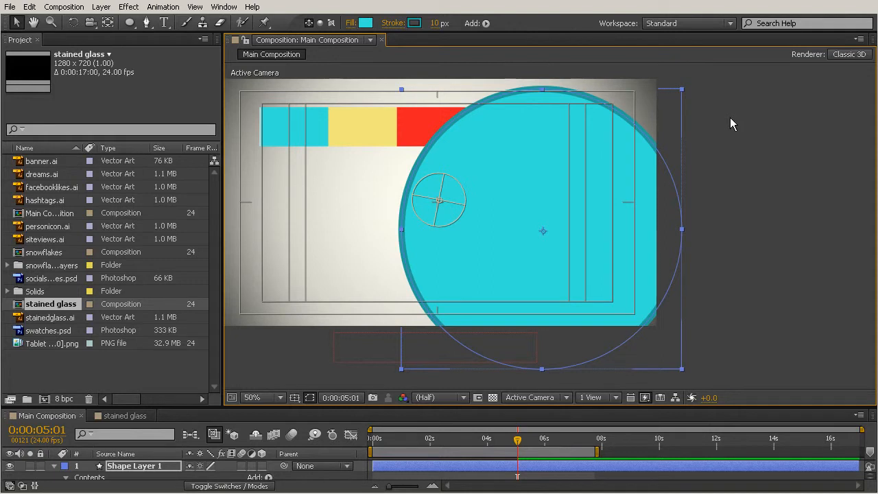
pyautogui.moveTo(681, 89); pyautogui.dragTo(637, 135)
pyautogui.moveTo(576, 201); pyautogui.dragTo(472, 174)
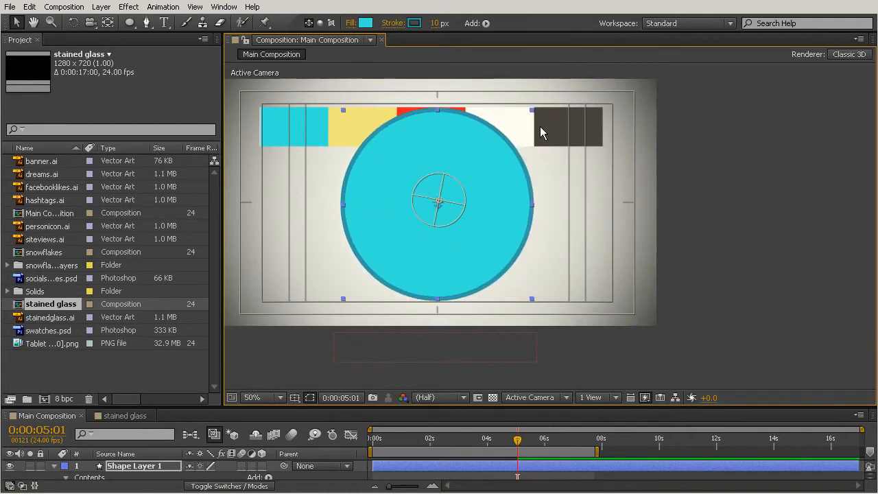
pyautogui.moveTo(529, 109); pyautogui.dragTo(525, 118)
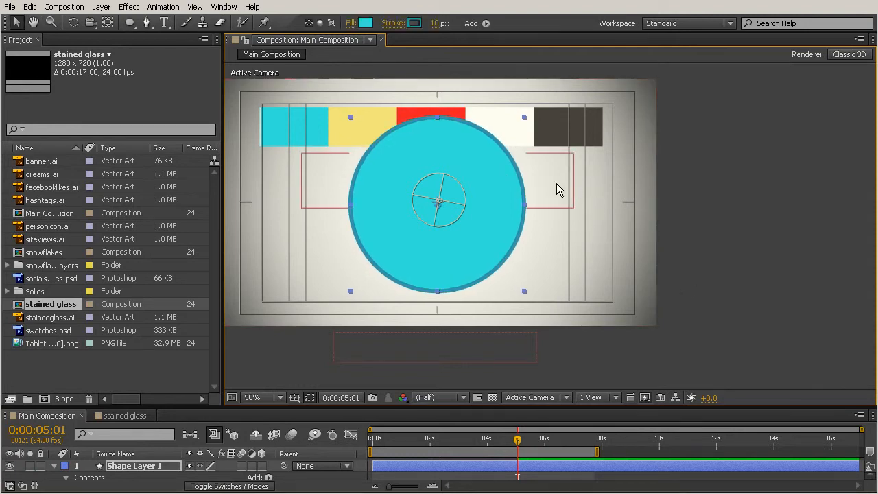
# Hide the swatches.psd layer
pyautogui.press('h')
pyautogui.moveTo(584, 192); pyautogui.dragTo(683, 216)
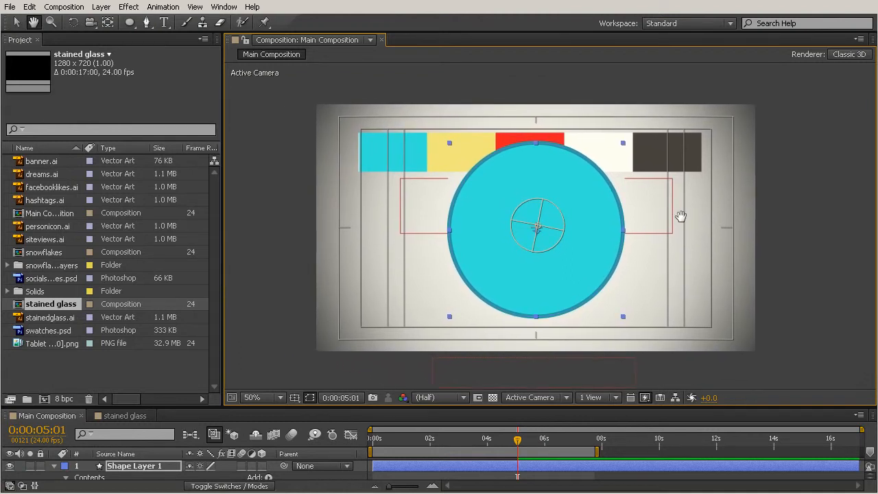
pyautogui.press('v')
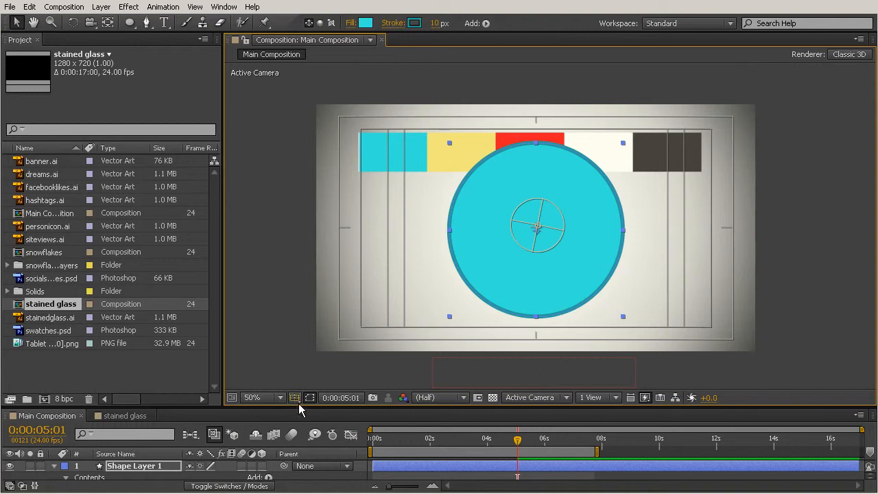
pyautogui.moveTo(300, 406); pyautogui.dragTo(300, 264)
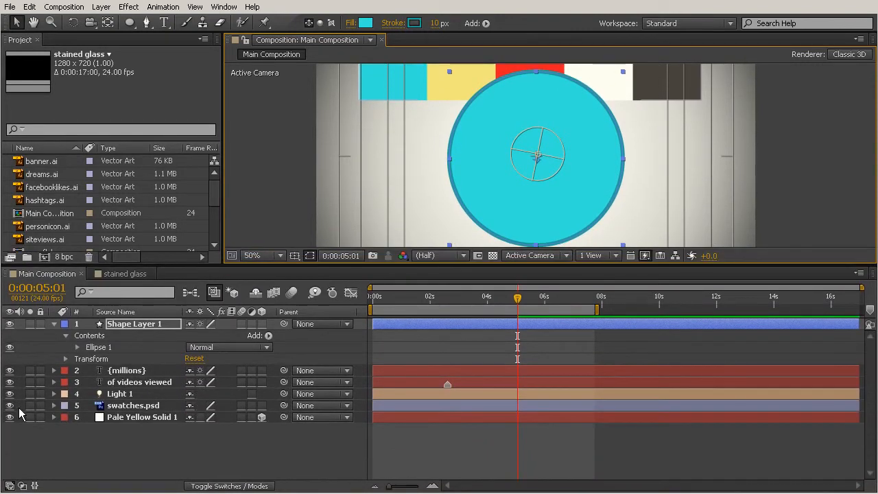
pyautogui.click(10, 405)
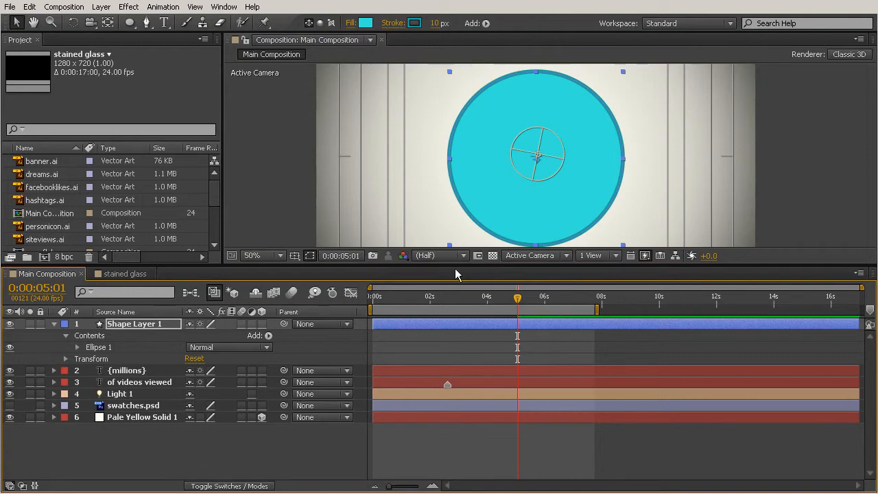
pyautogui.moveTo(455, 267); pyautogui.dragTo(456, 343)
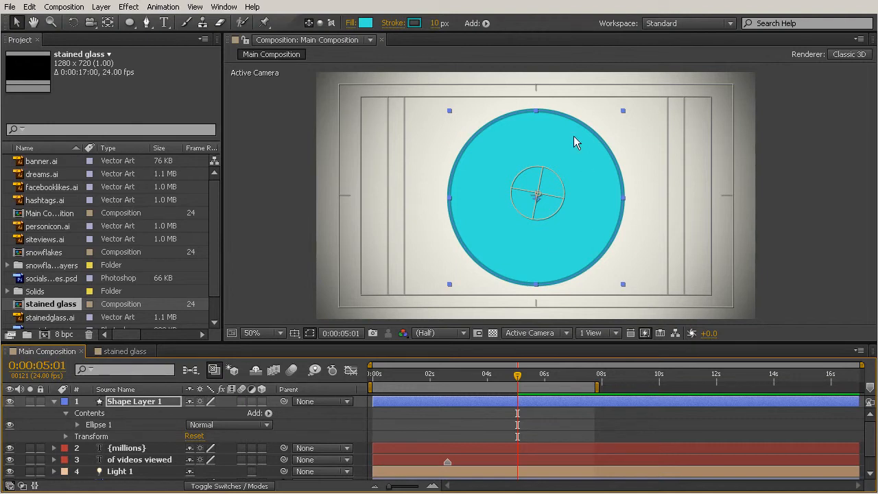
# Add a Position keyframe for Shape Layer 1 at 0:00:04:13 with the circle centred
pyautogui.moveTo(516, 384)
pyautogui.mouseDown()
pyautogui.moveTo(406, 384)
pyautogui.moveTo(516, 390)
pyautogui.moveTo(416, 382)
pyautogui.moveTo(503, 387)
pyautogui.mouseUp()
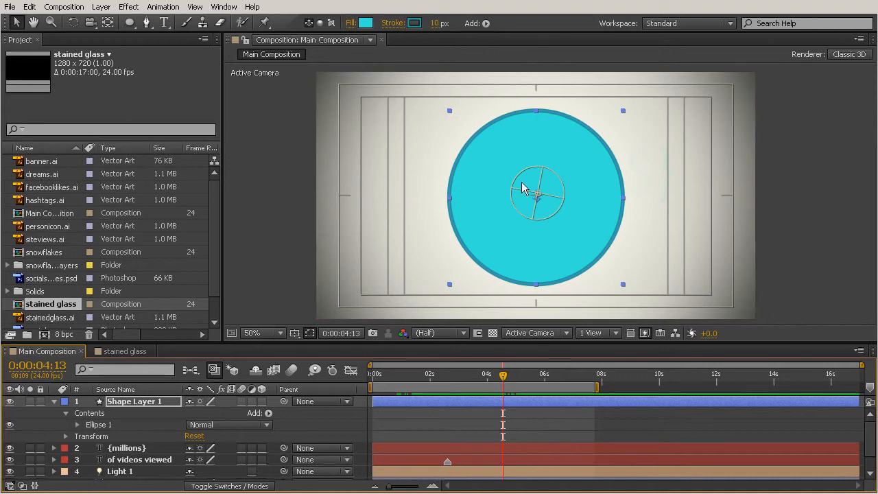
pyautogui.click(130, 402)
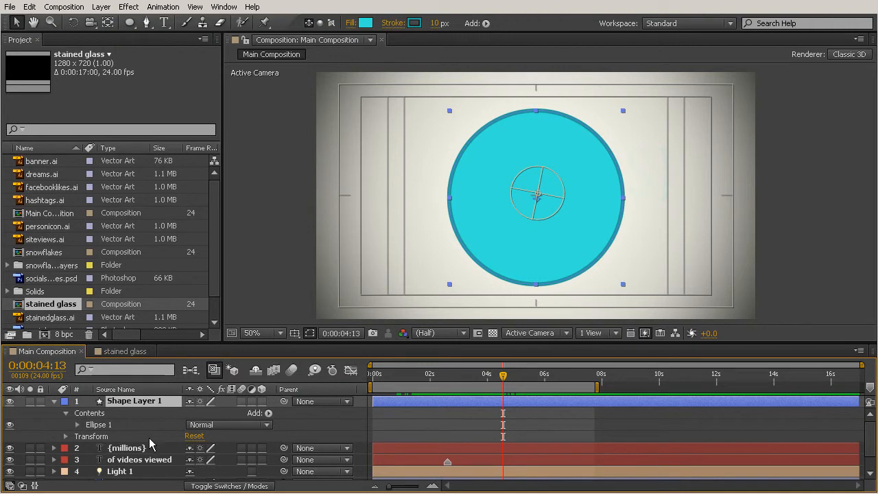
pyautogui.press('p')
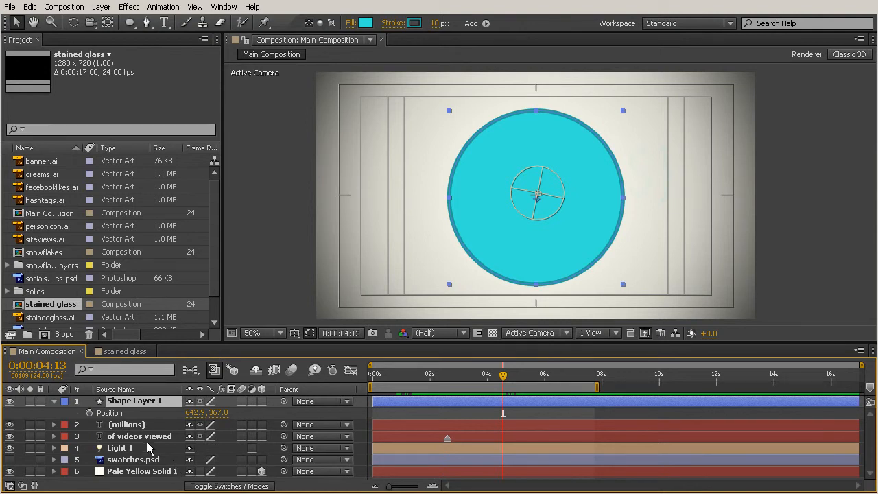
pyautogui.click(90, 413)
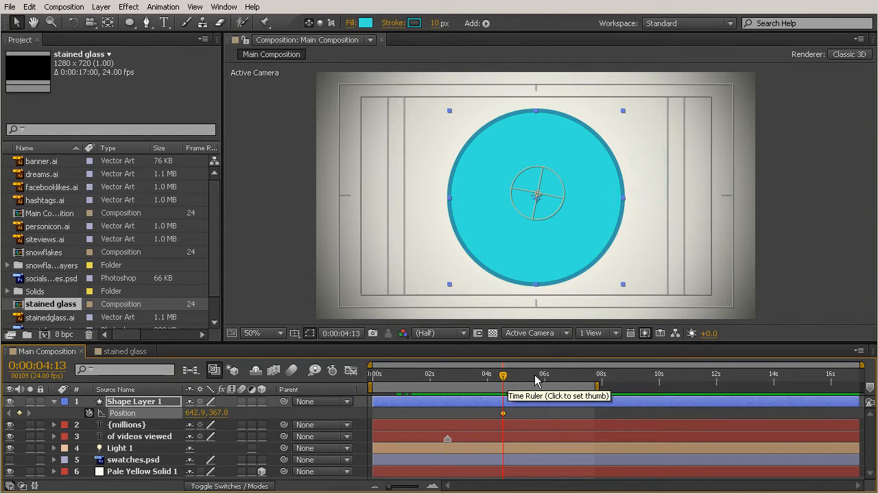
# At 0:00:04:01, move the circle straight left out of the frame to Position -301.1, 367.8
pyautogui.moveTo(504, 376); pyautogui.dragTo(503, 378)
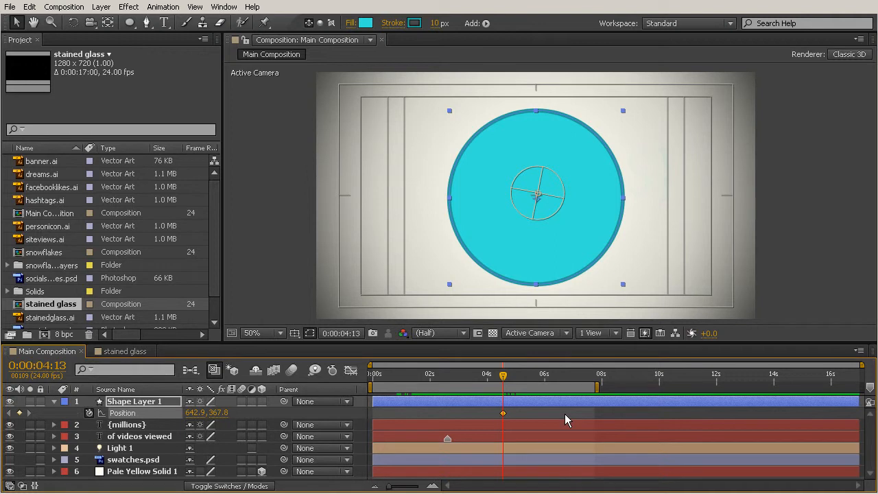
pyautogui.hotkey('shift', 'pageup')
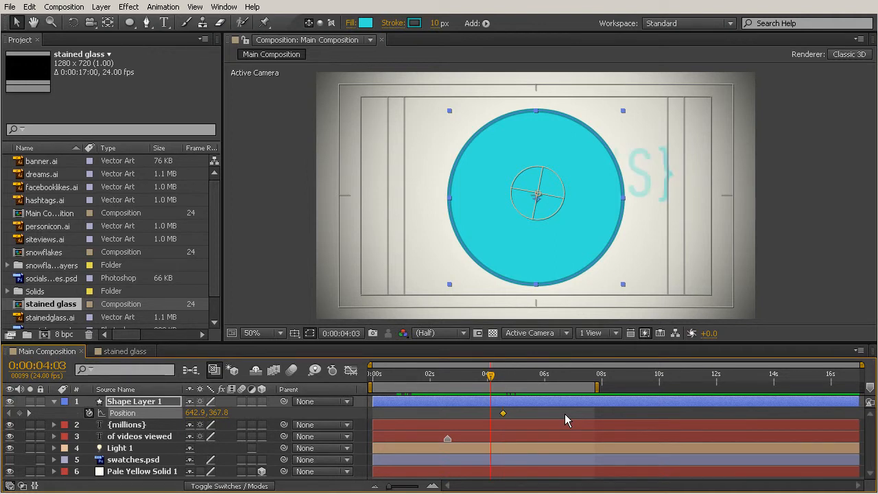
pyautogui.press('pageup')
pyautogui.press('pageup')
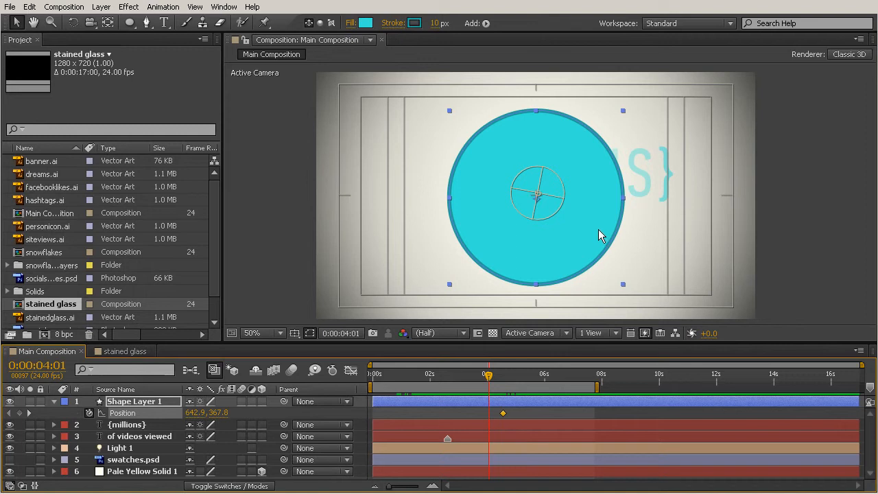
pyautogui.moveTo(598, 230); pyautogui.dragTo(258, 218)
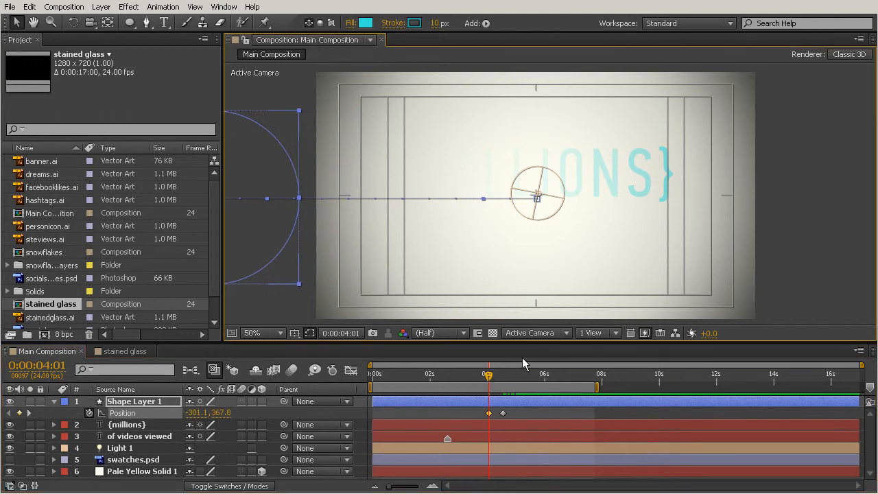
# Shift both Position keyframes earlier, with the first one shortly before 0:00:03:22, and scrub back to 0:00:03:08 to check the timing
pyautogui.moveTo(491, 384); pyautogui.dragTo(483, 442)
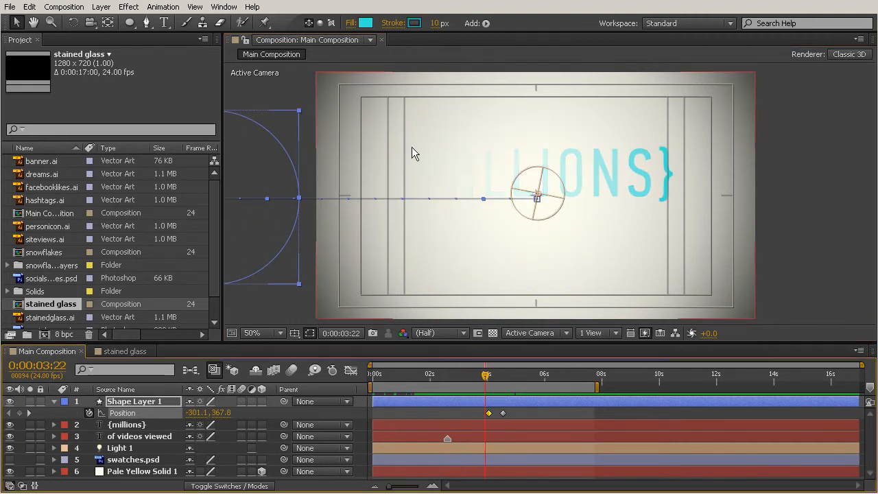
pyautogui.moveTo(525, 411); pyautogui.dragTo(492, 412)
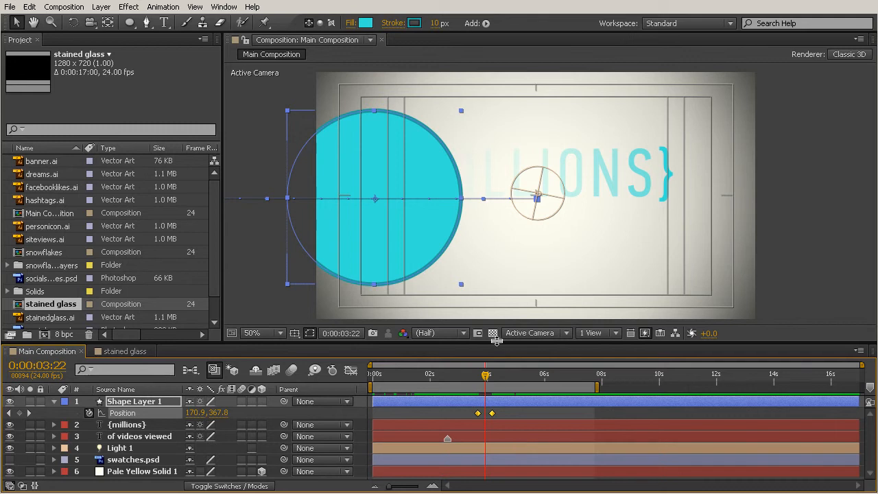
pyautogui.moveTo(484, 376); pyautogui.dragTo(465, 431)
pyautogui.click(455, 425)
pyautogui.click(473, 264)
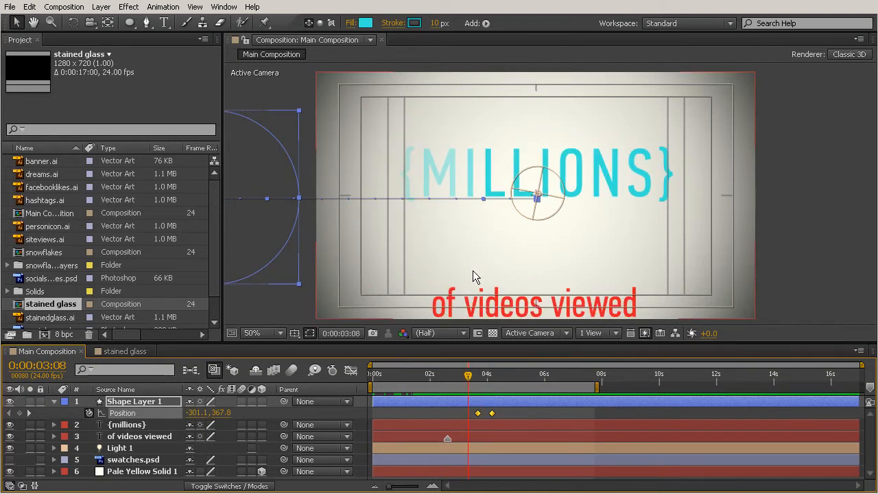